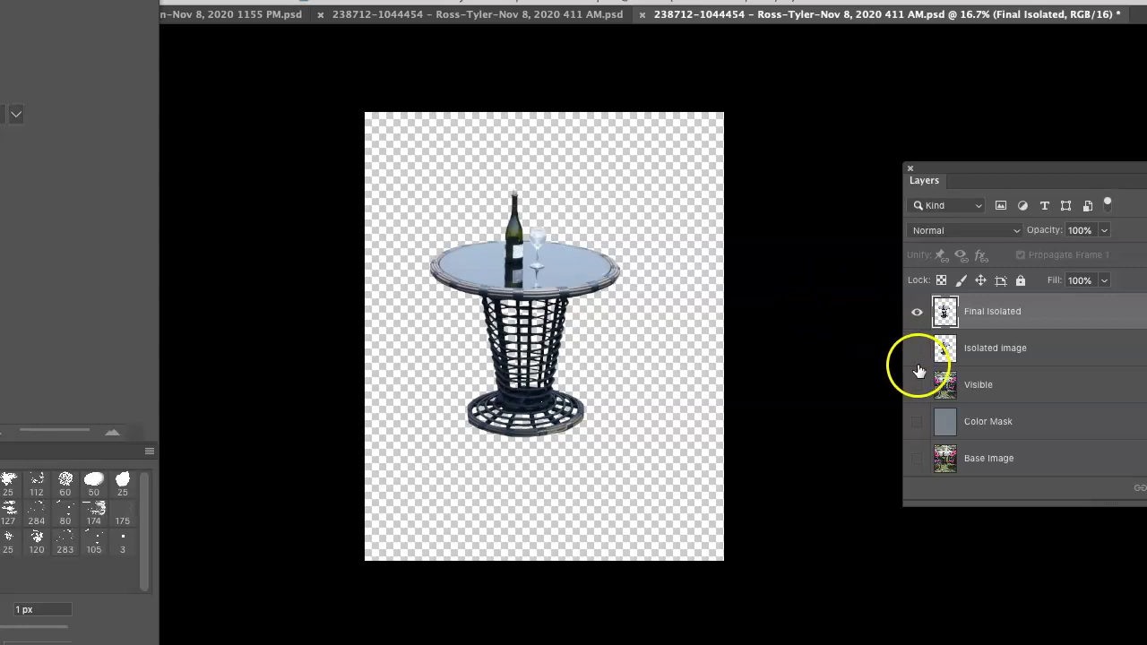
Hide Final Isolated, show the Visible layer's full photo, and leave Color Mask hidden
click(917, 311)
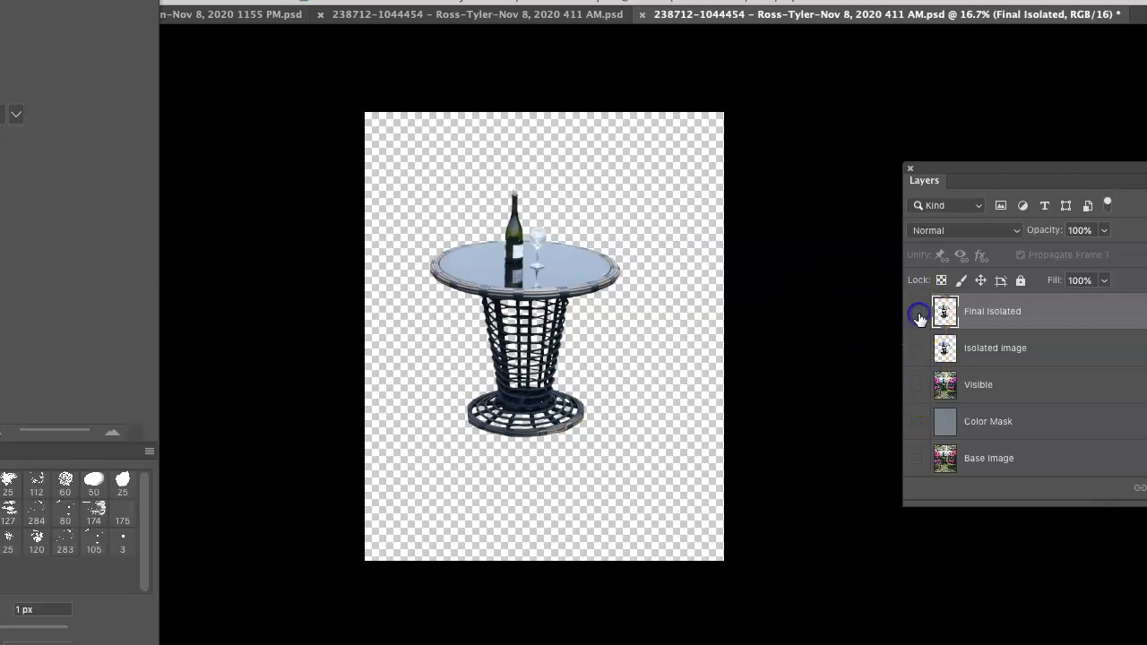
click(916, 384)
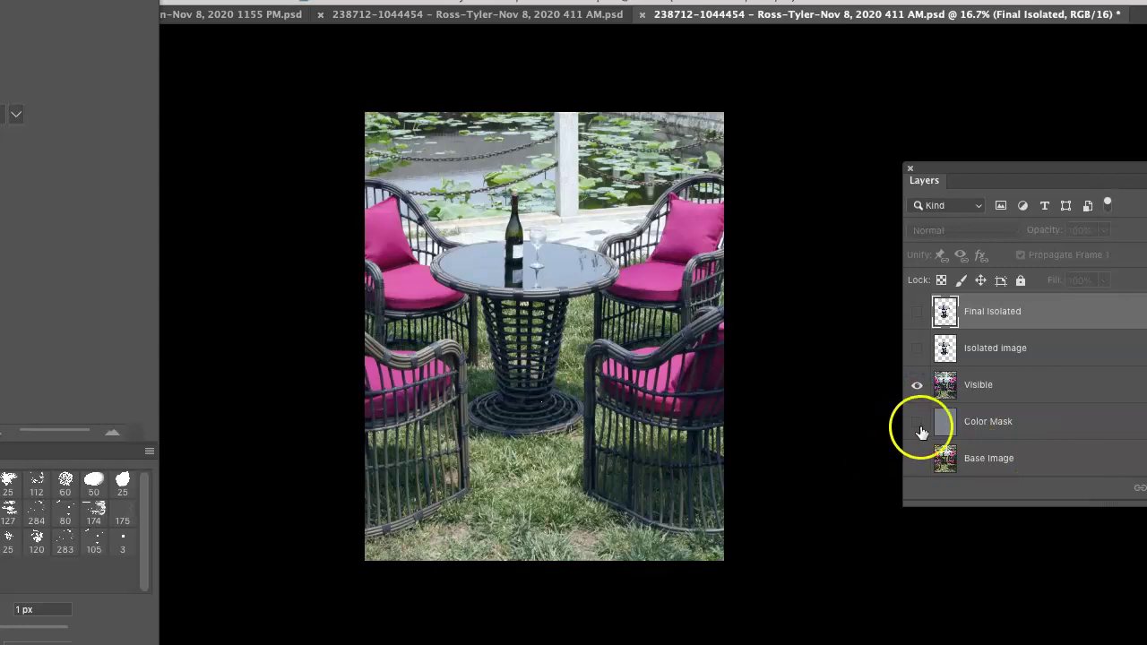
click(916, 422)
click(915, 423)
click(915, 423)
click(915, 423)
Toggle Background, hide the Visible photo, and turn on the Isolated image layer
scroll(1022, 386, down, 1)
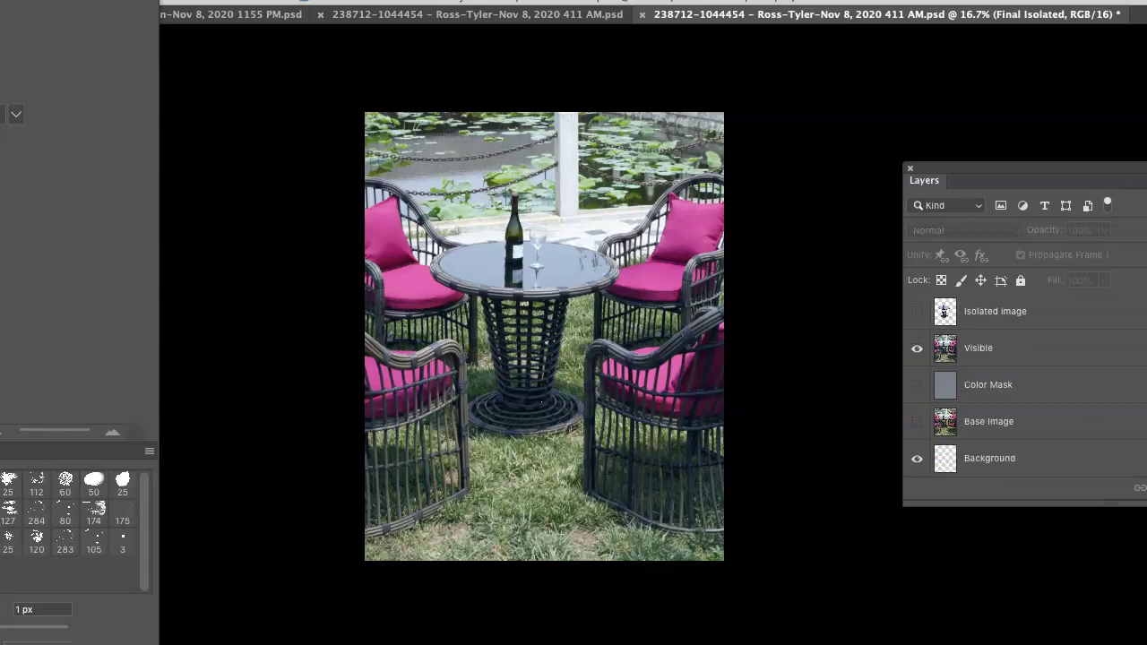
click(917, 459)
scroll(1021, 385, up, 1)
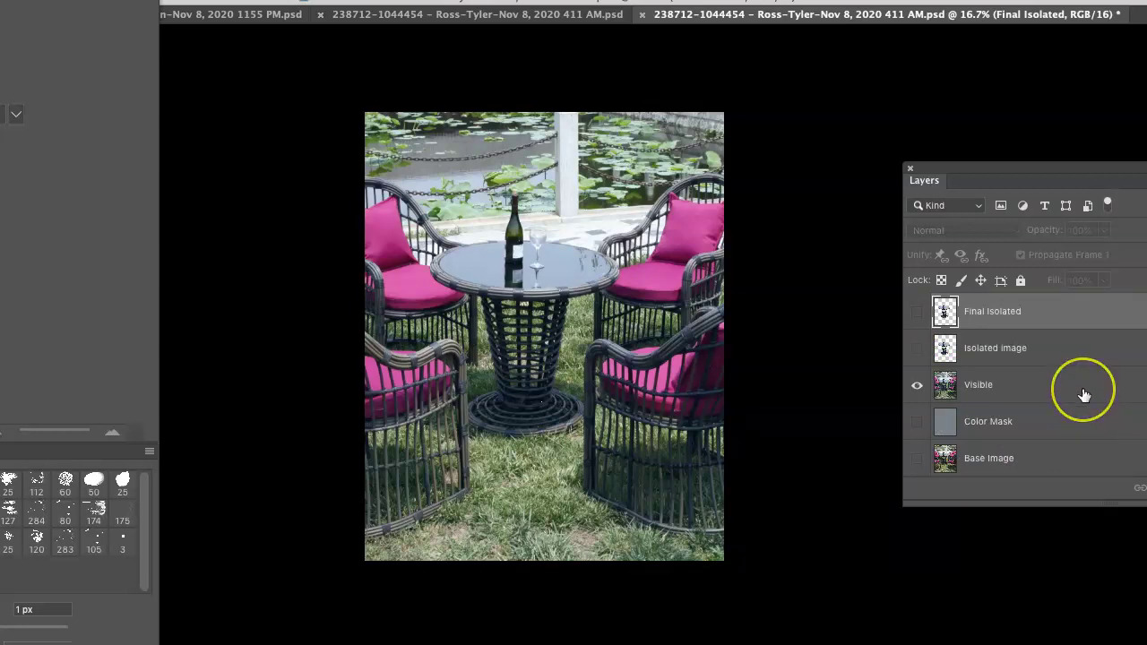
click(916, 385)
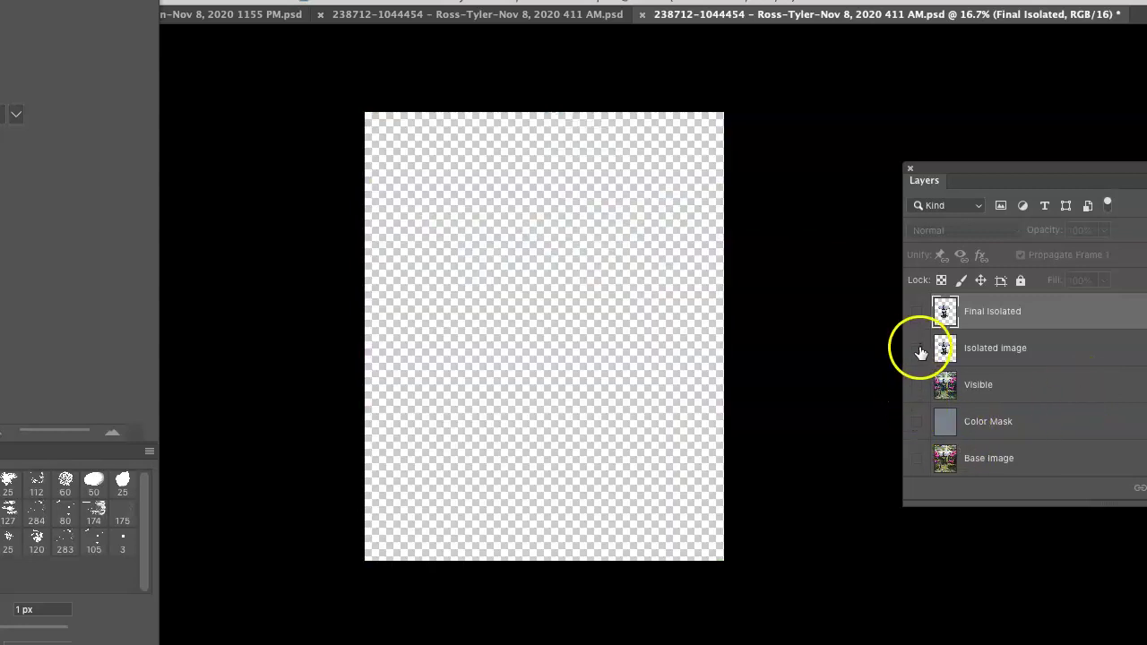
click(918, 349)
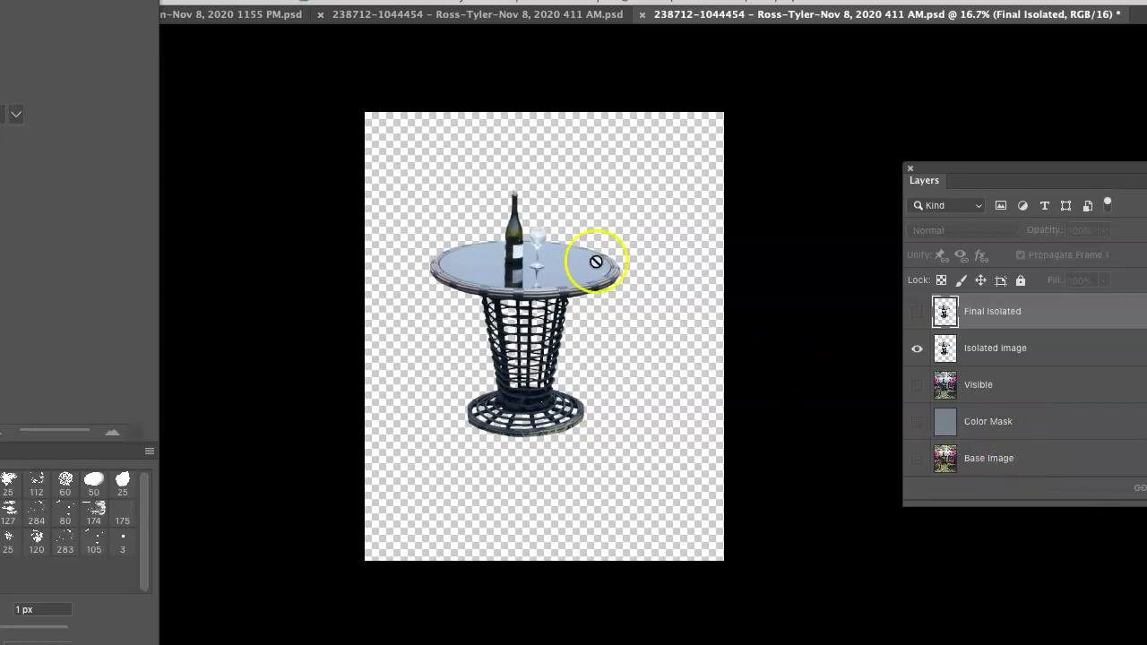
click(81, 0)
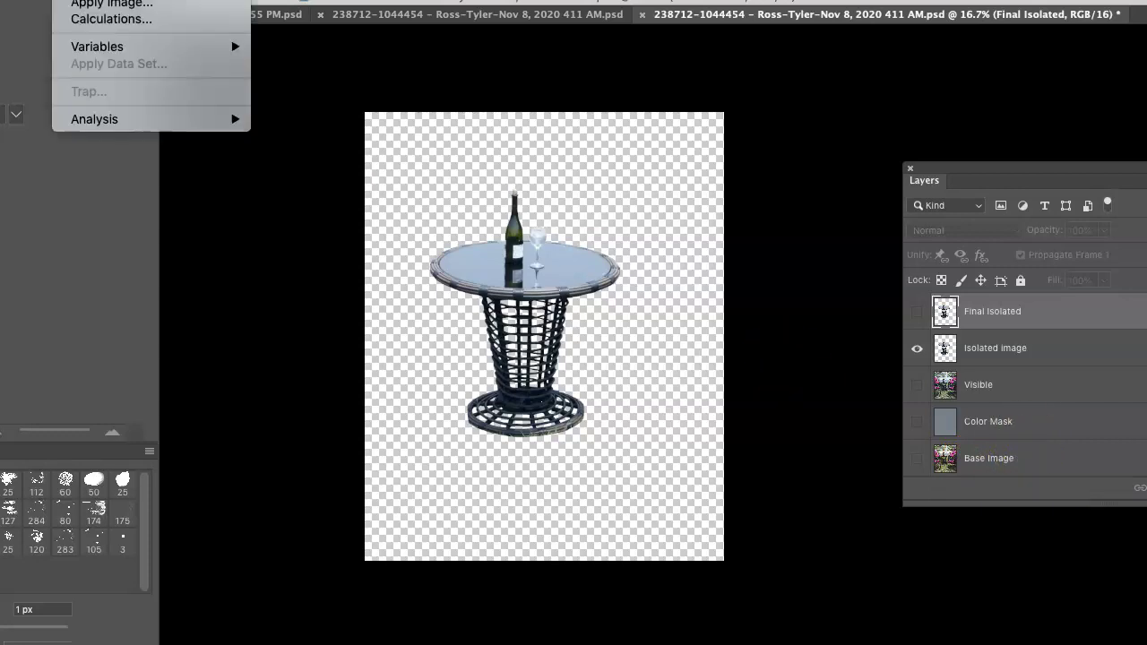
click(99, 0)
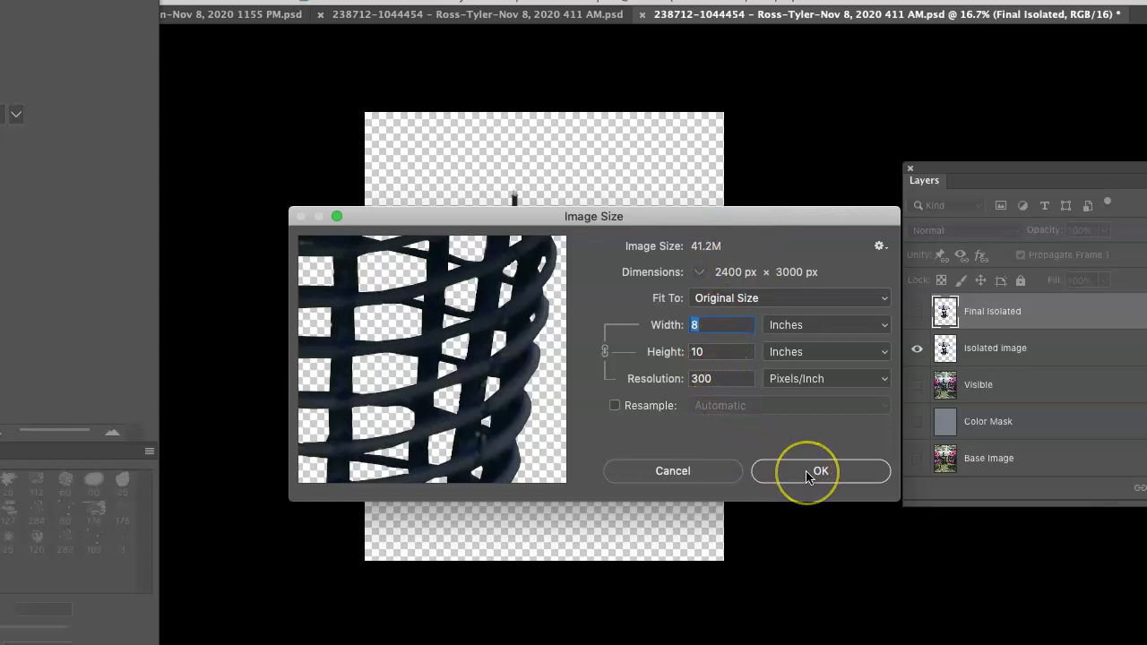
mouse_move(456, 366)
drag(473, 309, 499, 383)
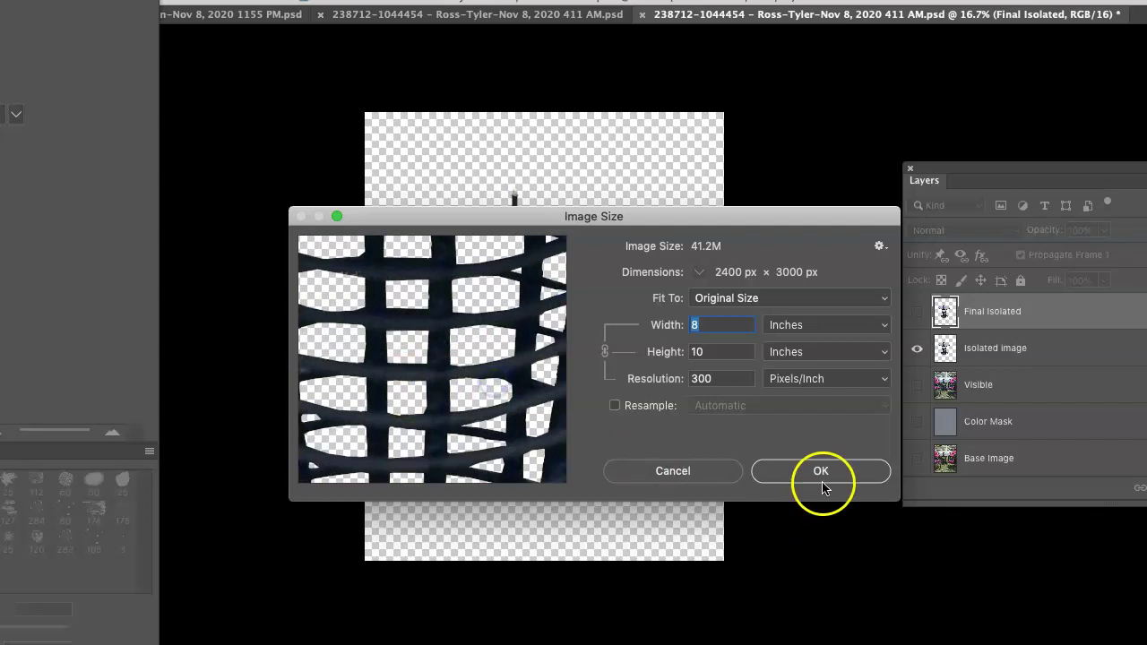
click(821, 475)
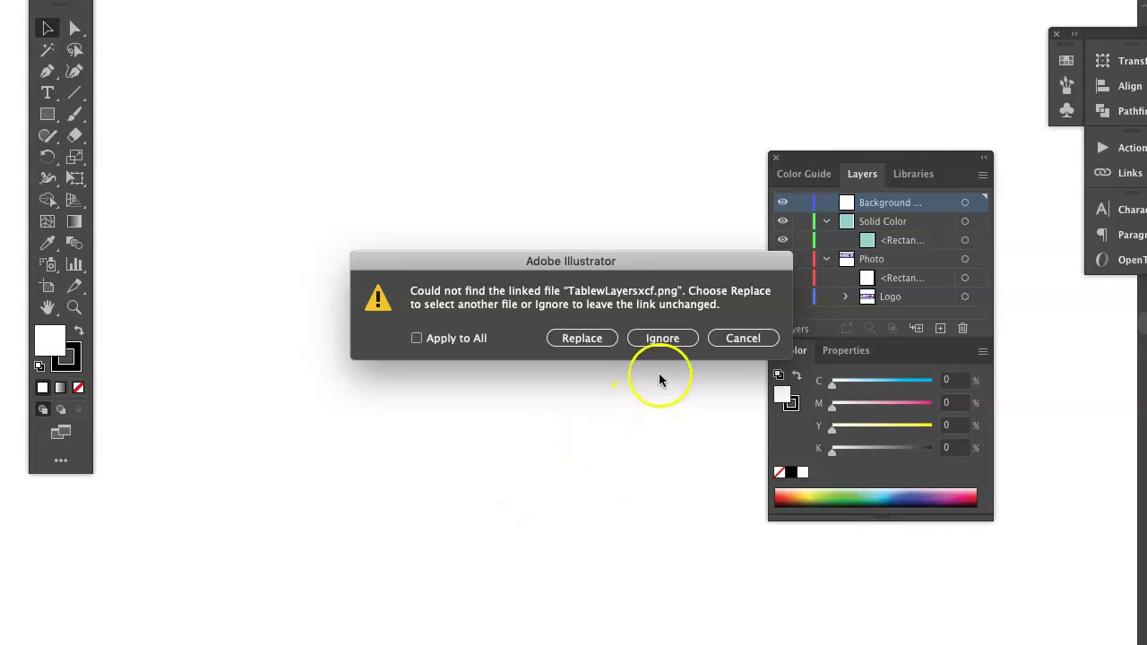
Ignore the missing TablewLayersxcf.png link and zoom out to see the whole flyer artboard
click(659, 338)
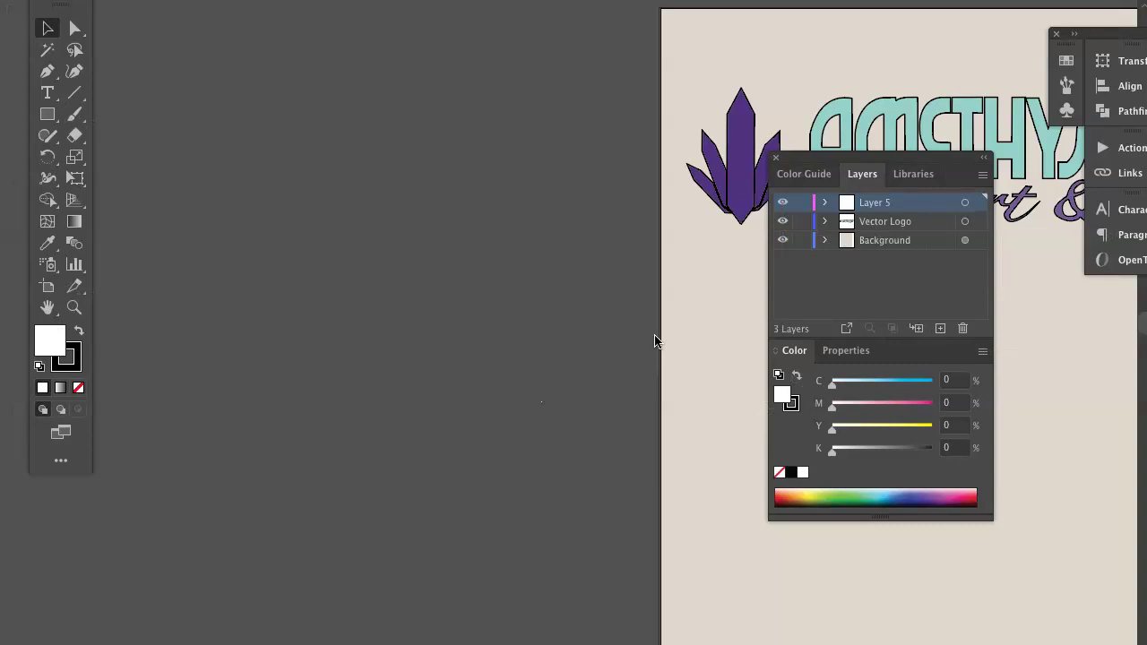
drag(683, 353, 560, 345)
key(ctrl+minus)
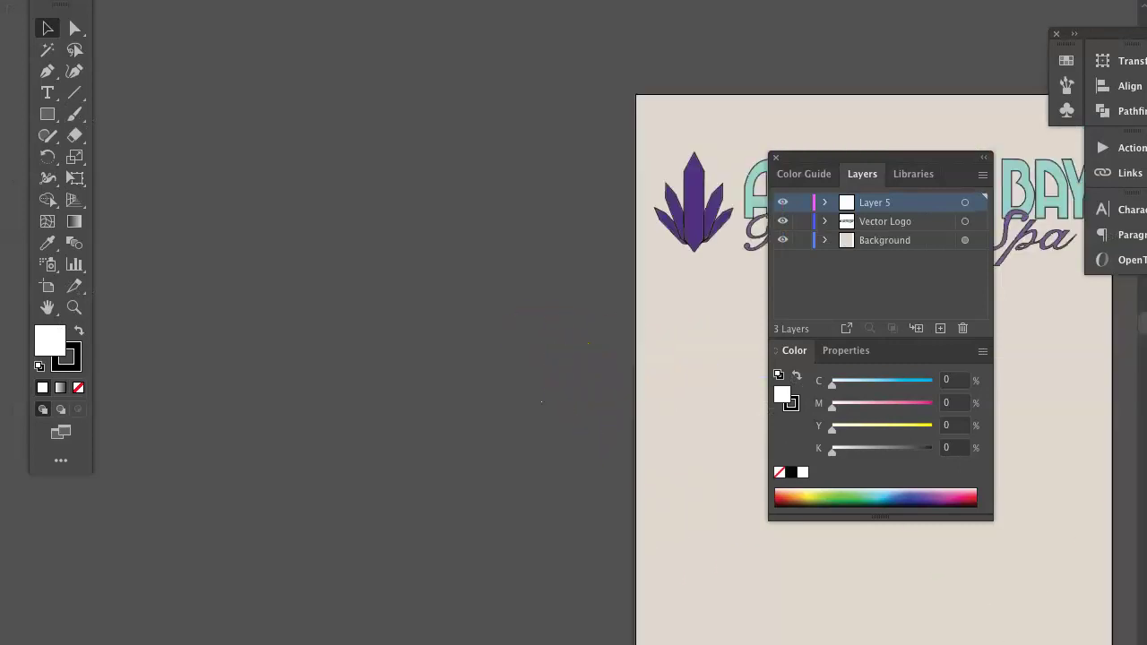
key(ctrl+minus)
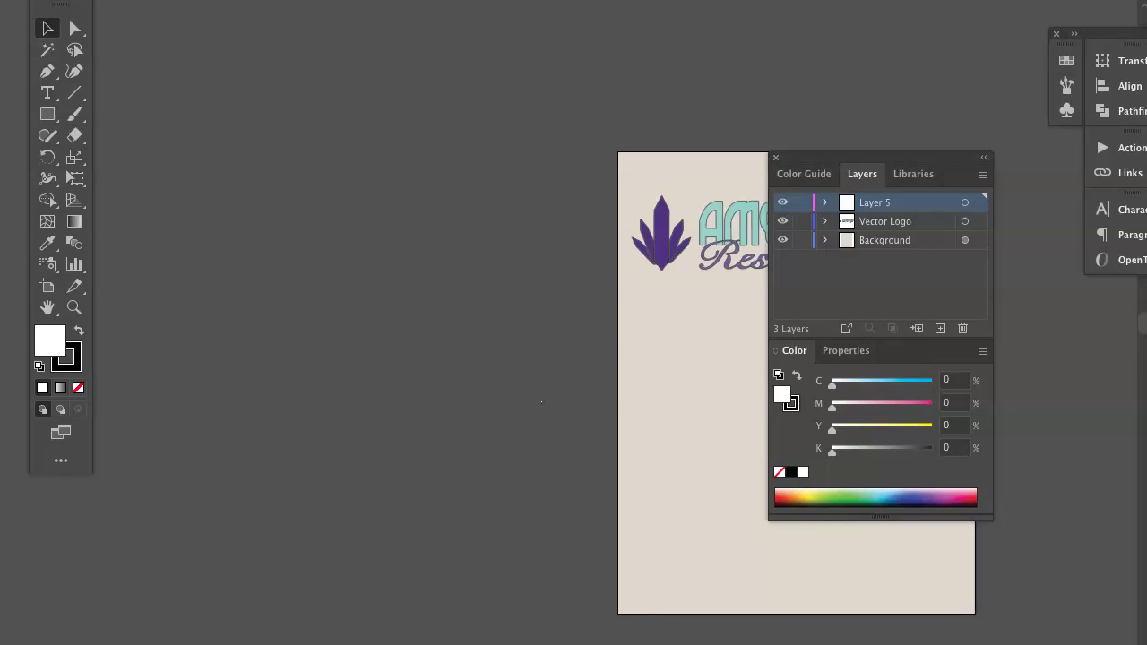
scroll(542, 402, right, 10)
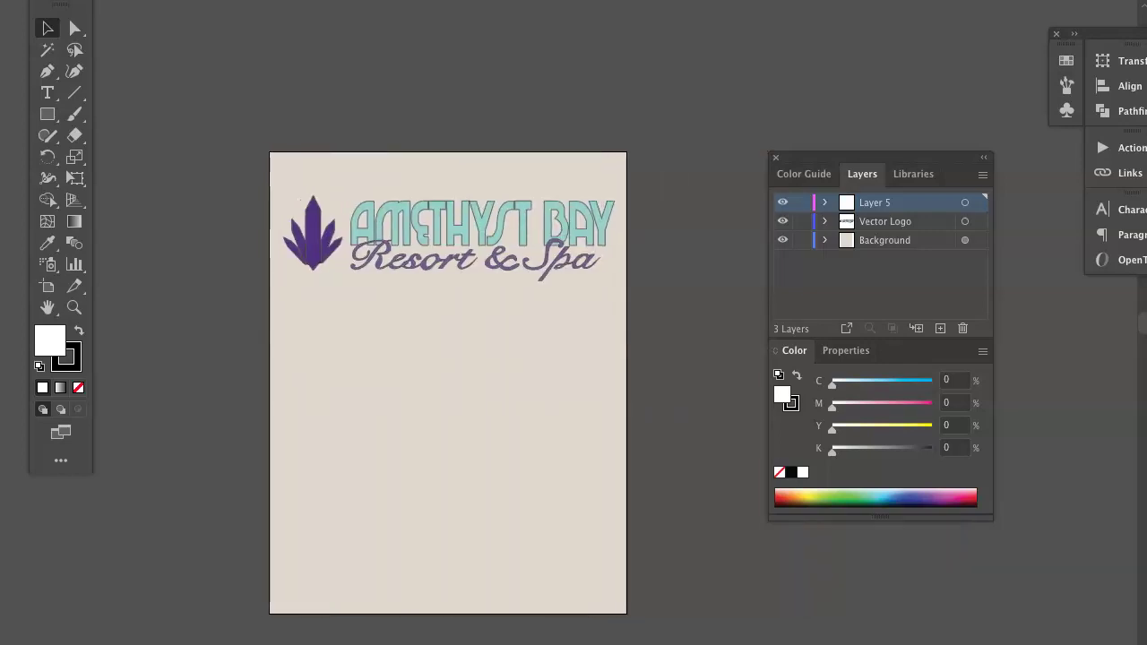
click(953, 404)
scroll(1140, 330, down, 5)
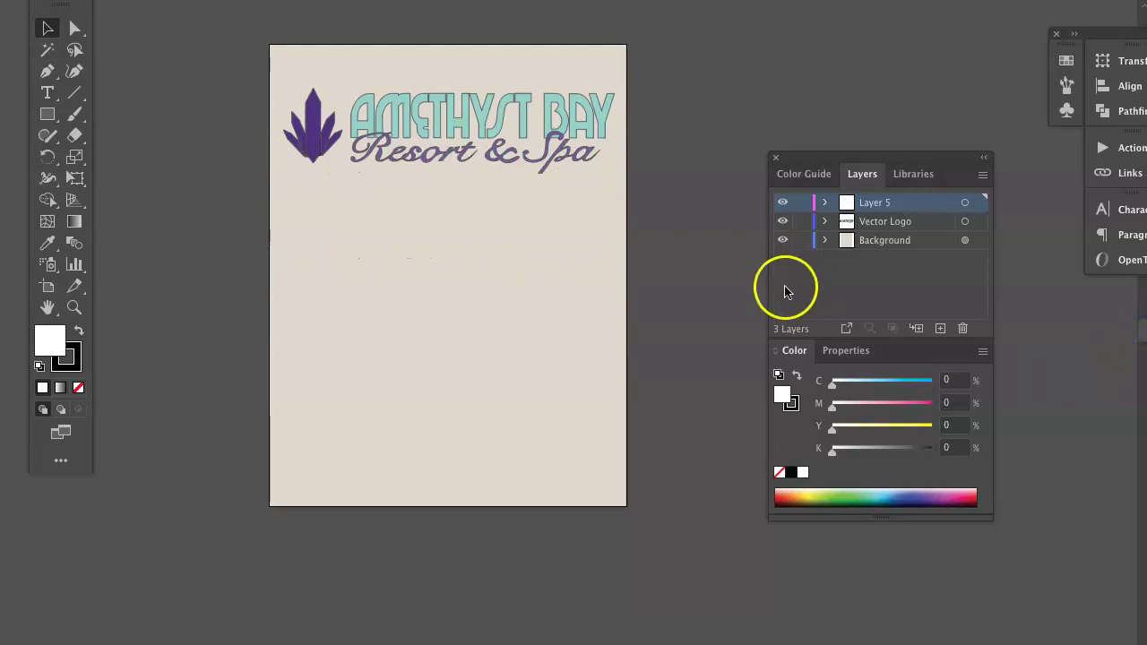
Toggle Layer 5 off and back on, then hide and reshow the Vector Logo layer
click(781, 204)
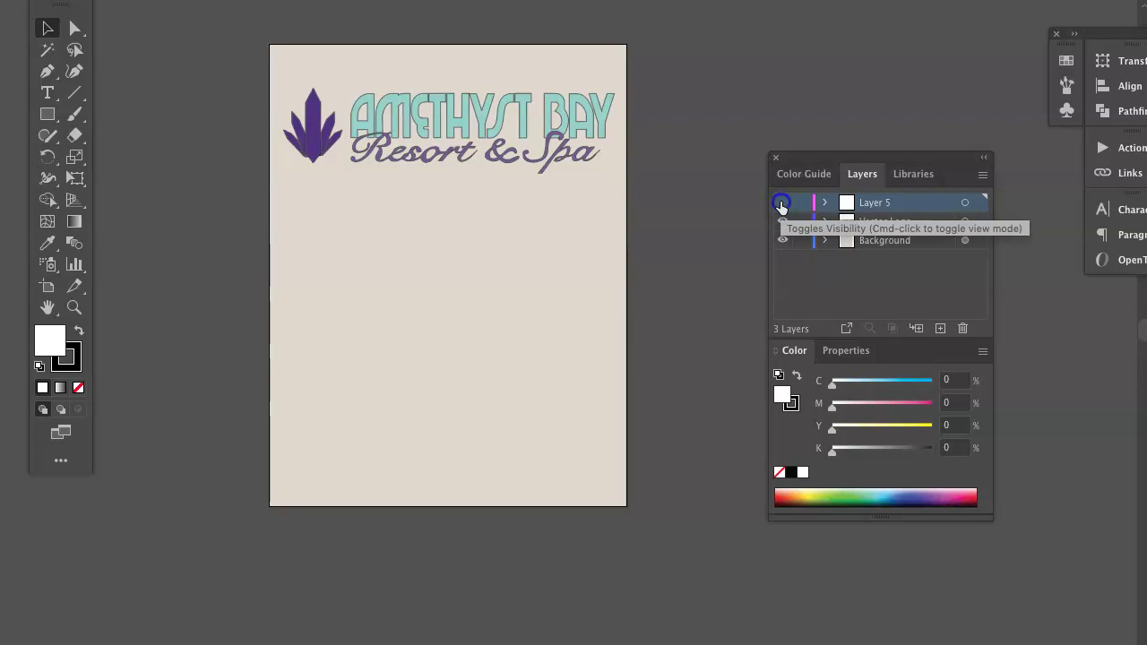
click(781, 205)
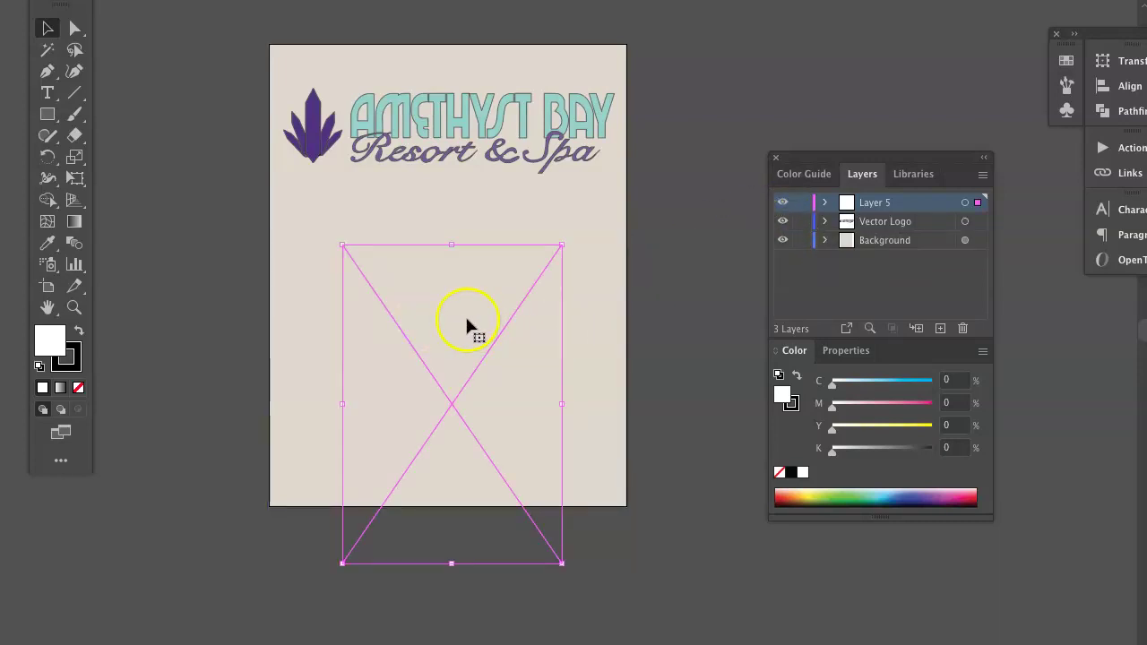
double_click(782, 222)
click(782, 222)
click(782, 222)
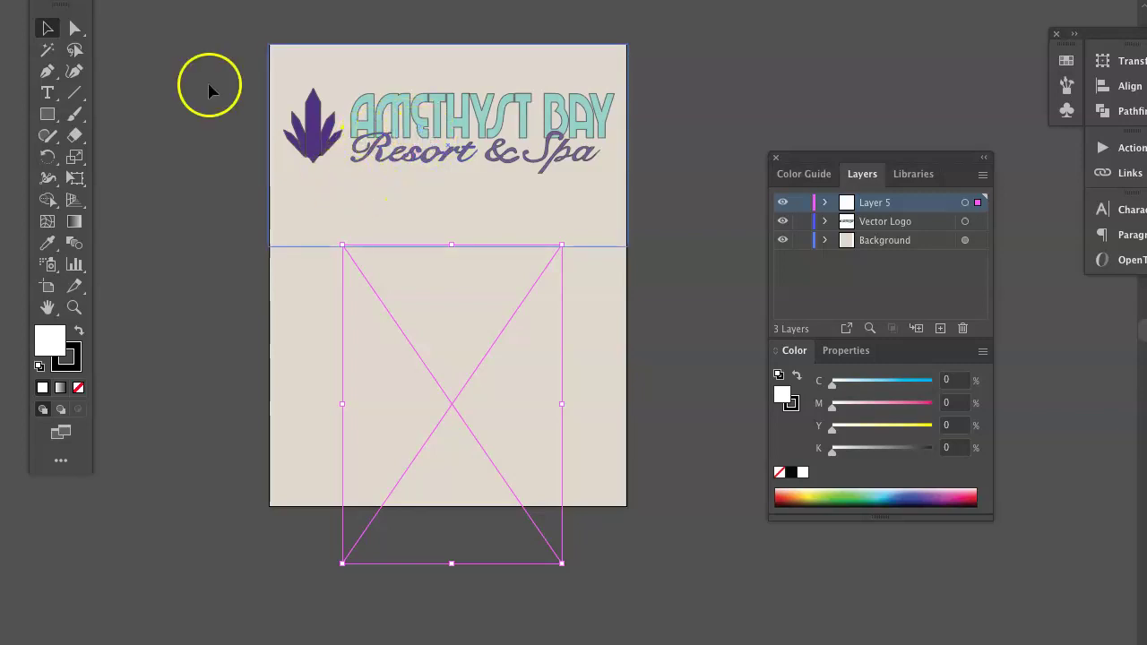
Marquee-select the entire Amethyst Bay logo in the style guide with the Selection tool
click(4, 0)
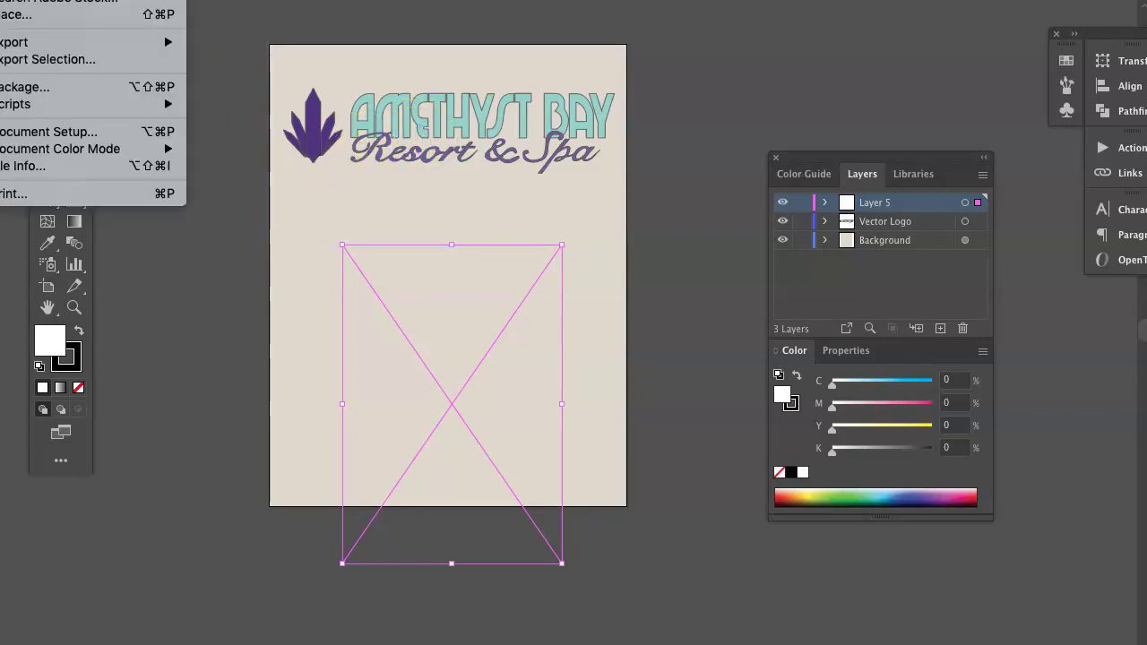
mouse_move(90, 1)
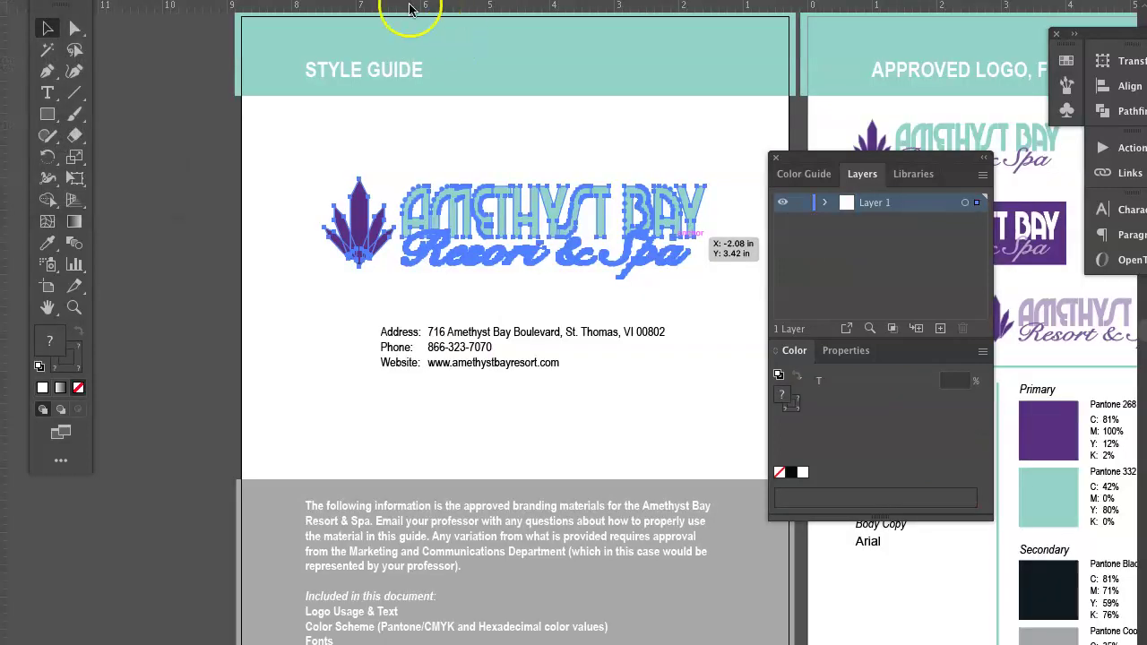
key(ctrl+a)
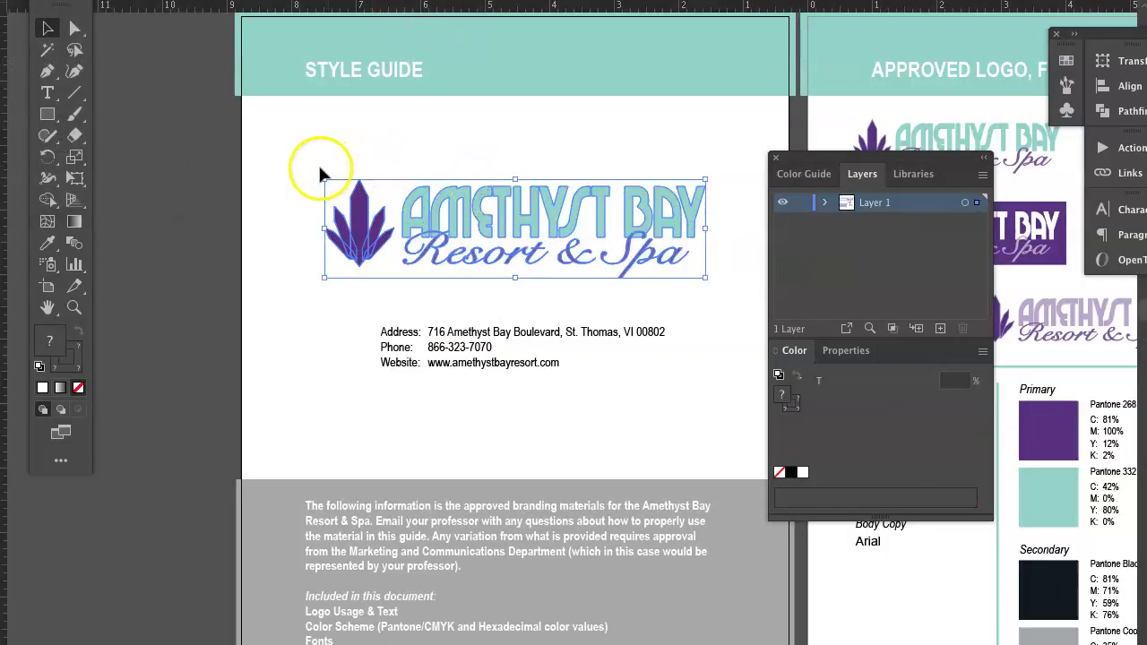
click(305, 161)
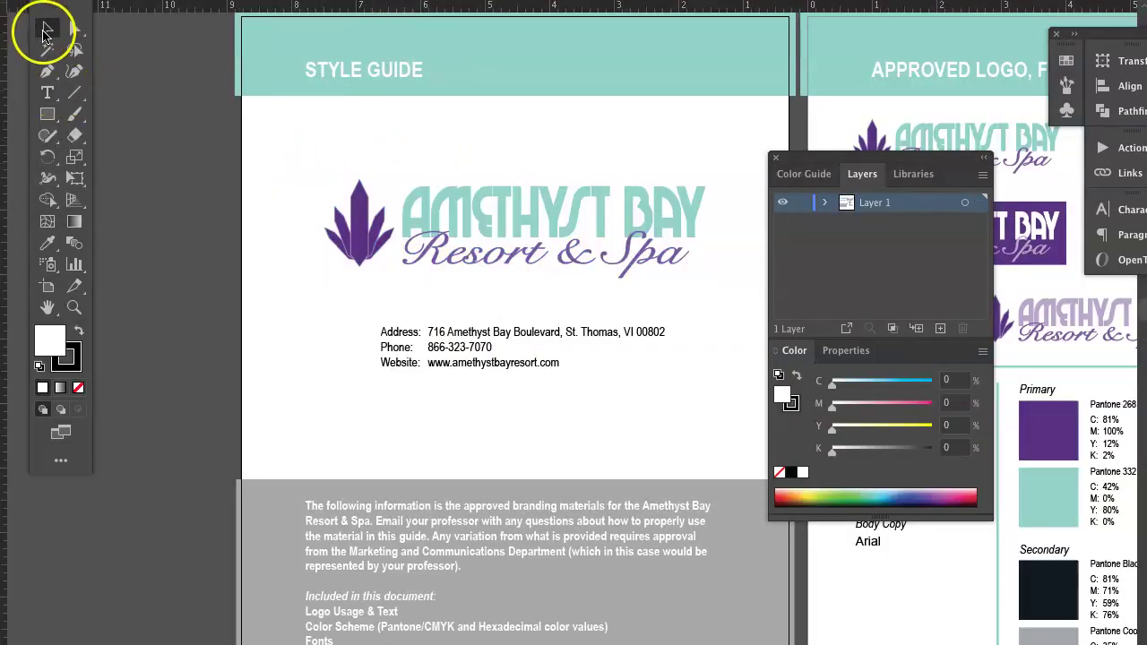
drag(303, 154, 726, 297)
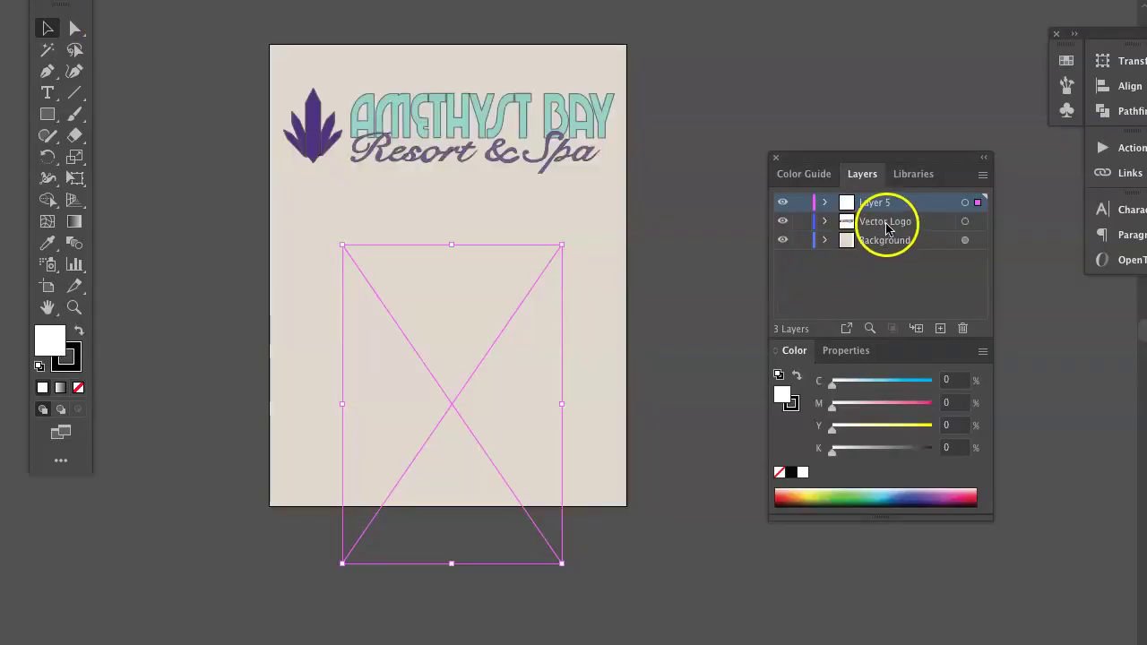
Paste the copied logo onto the Vector Logo layer, undo the trial move, and deselect it
click(885, 222)
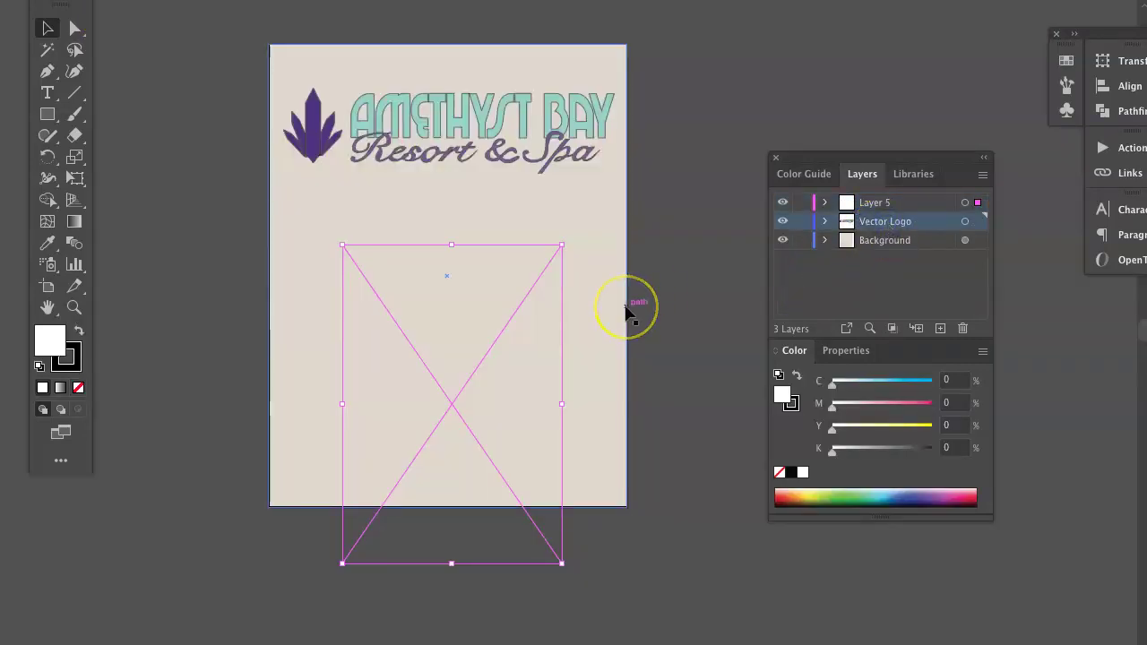
key(ctrl+v)
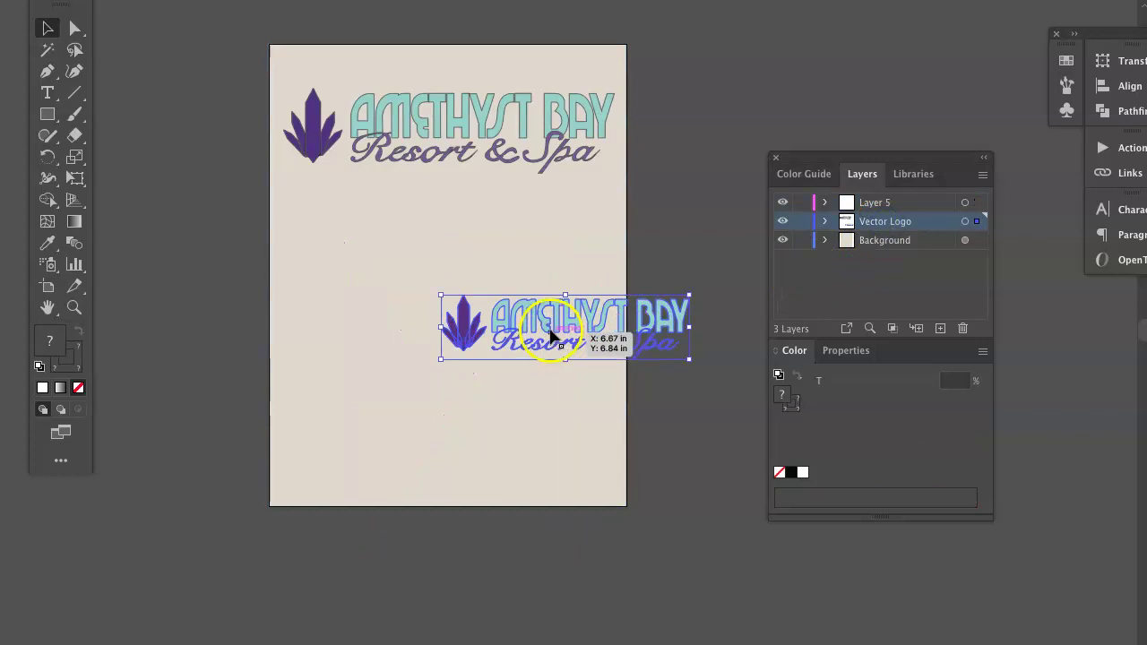
mouse_move(549, 322)
mouse_down()
mouse_move(491, 213)
mouse_move(431, 195)
mouse_up()
click(656, 219)
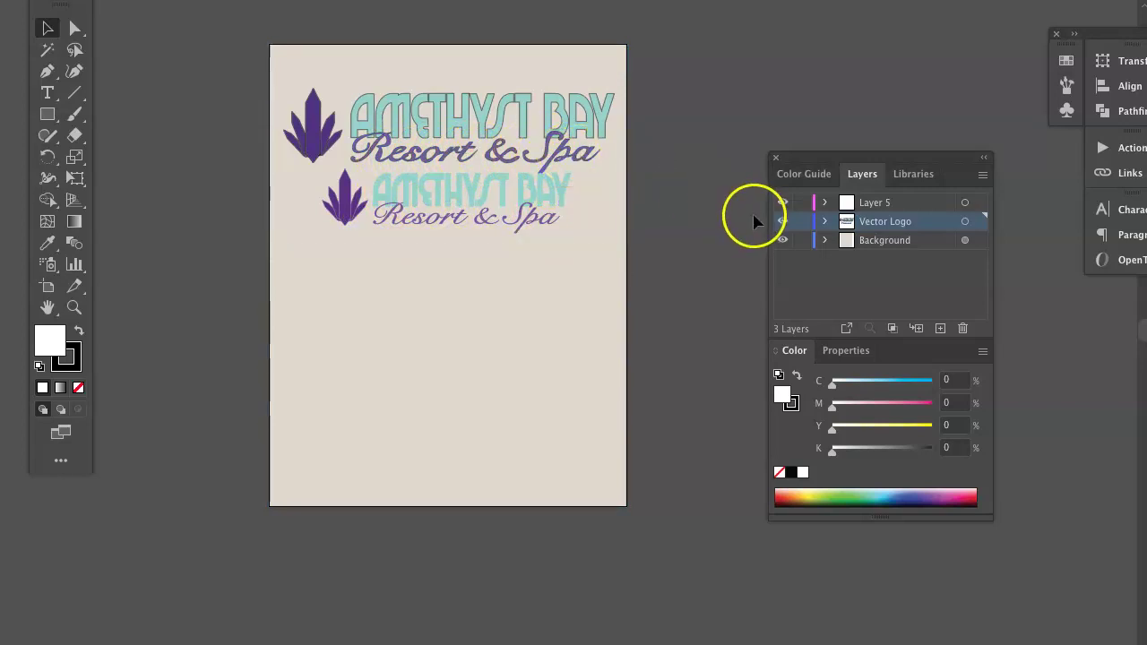
key(super+a)
key(super+z)
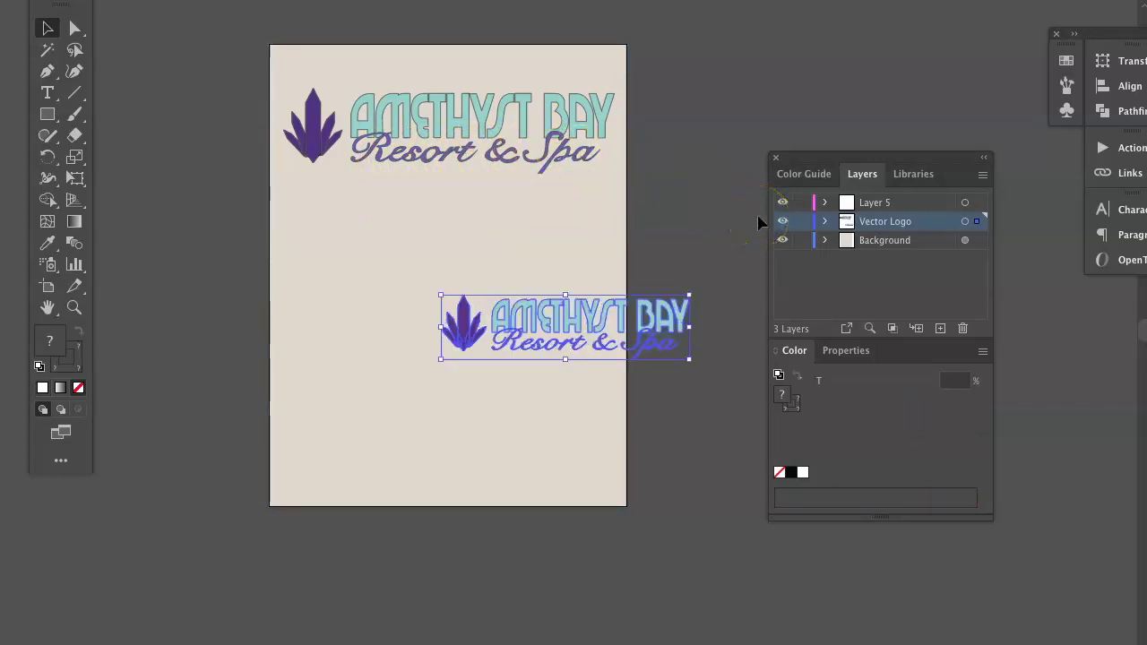
click(696, 229)
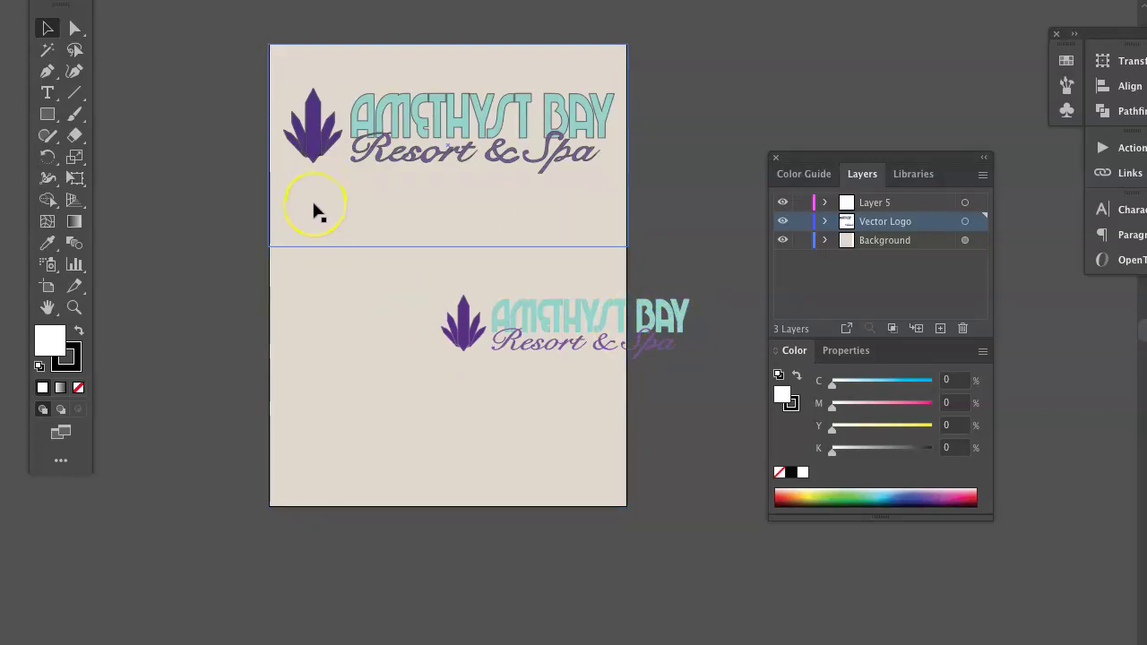
Rename Layer 5 to 'Photo' in the Layers panel
click(901, 242)
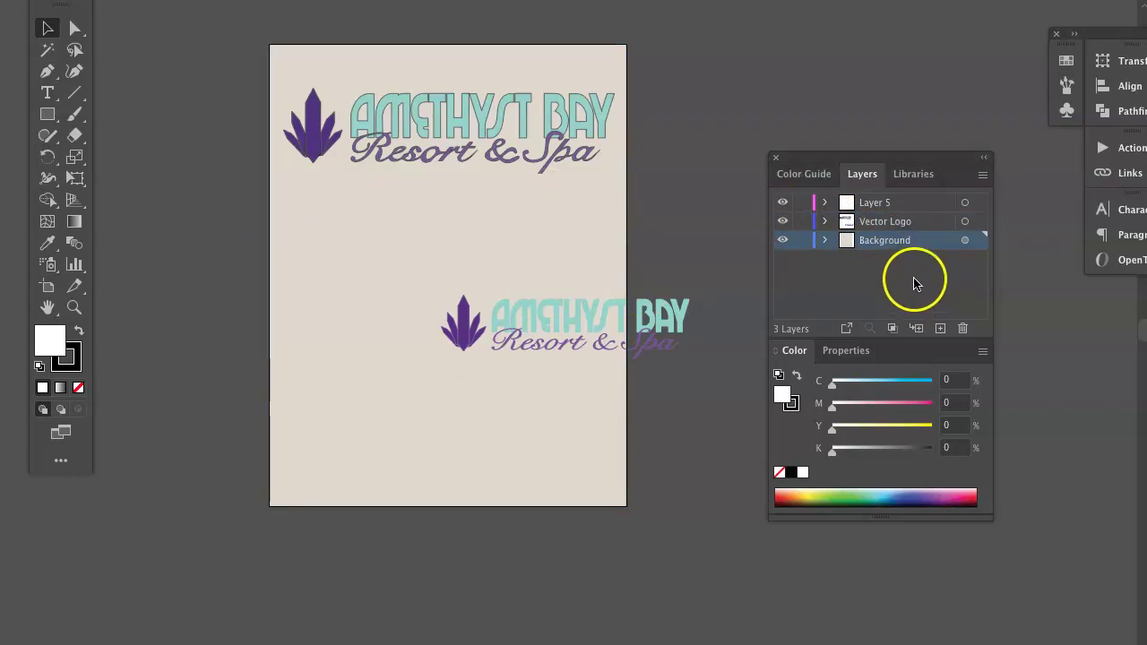
double_click(874, 204)
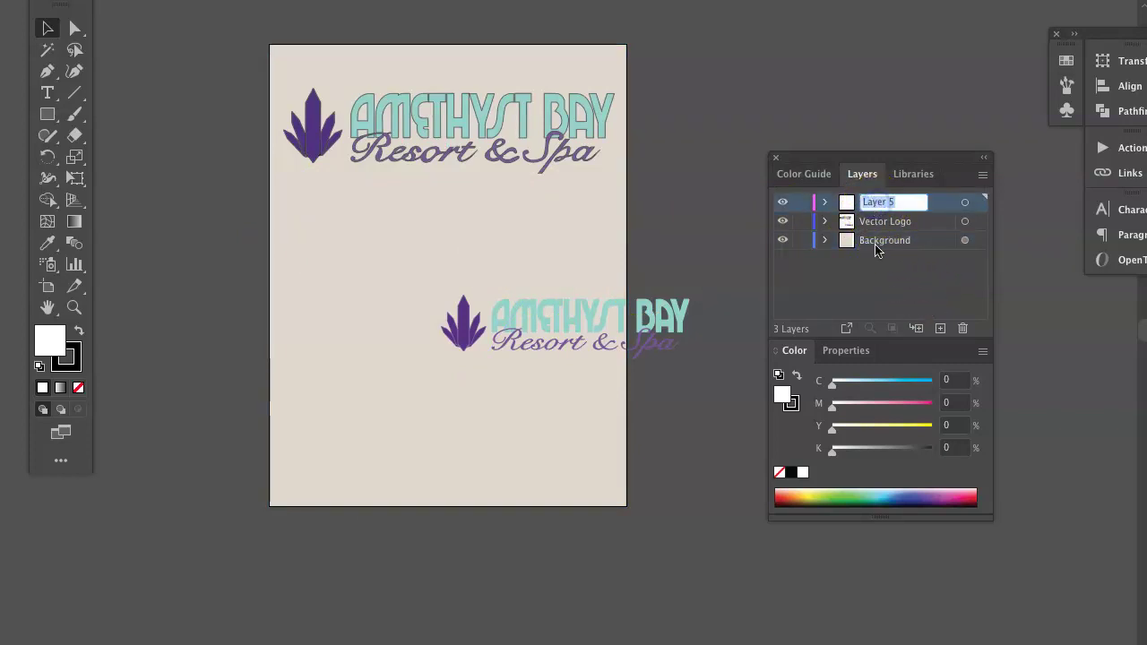
text(Photo)
key(Return)
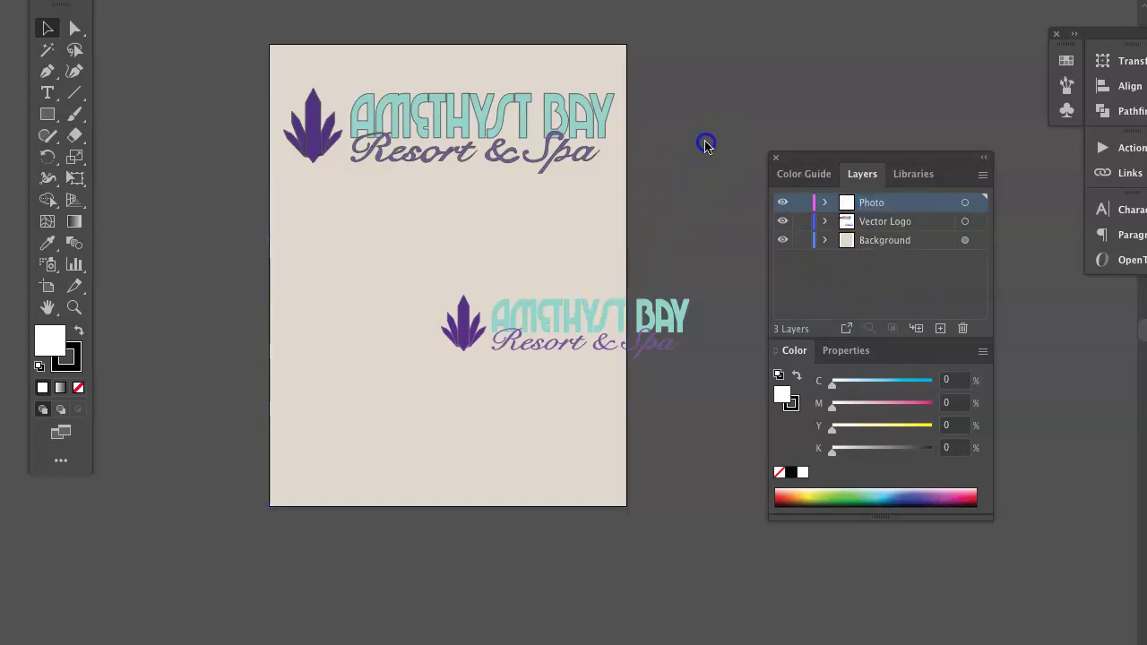
Click on the canvas, then bring up the File menu
click(493, 165)
click(251, 108)
click(36, 10)
click(36, 4)
click(36, 4)
click(36, 5)
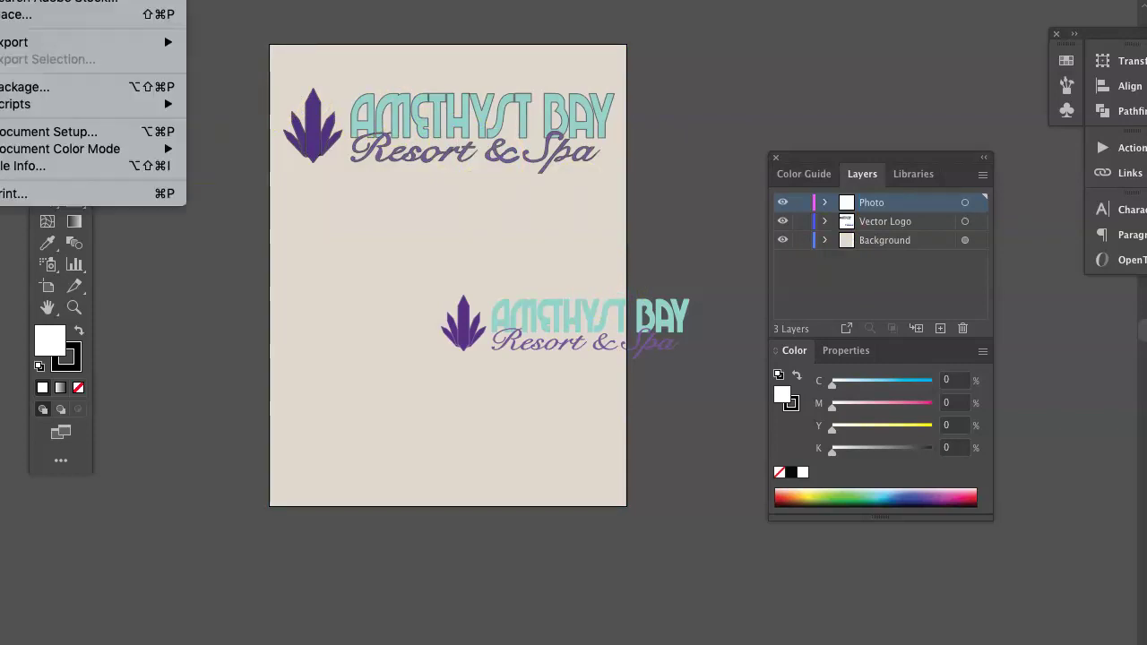
Choose File > Place, pick the spa photo PSD, and leave Link unchecked to embed it
click(26, 15)
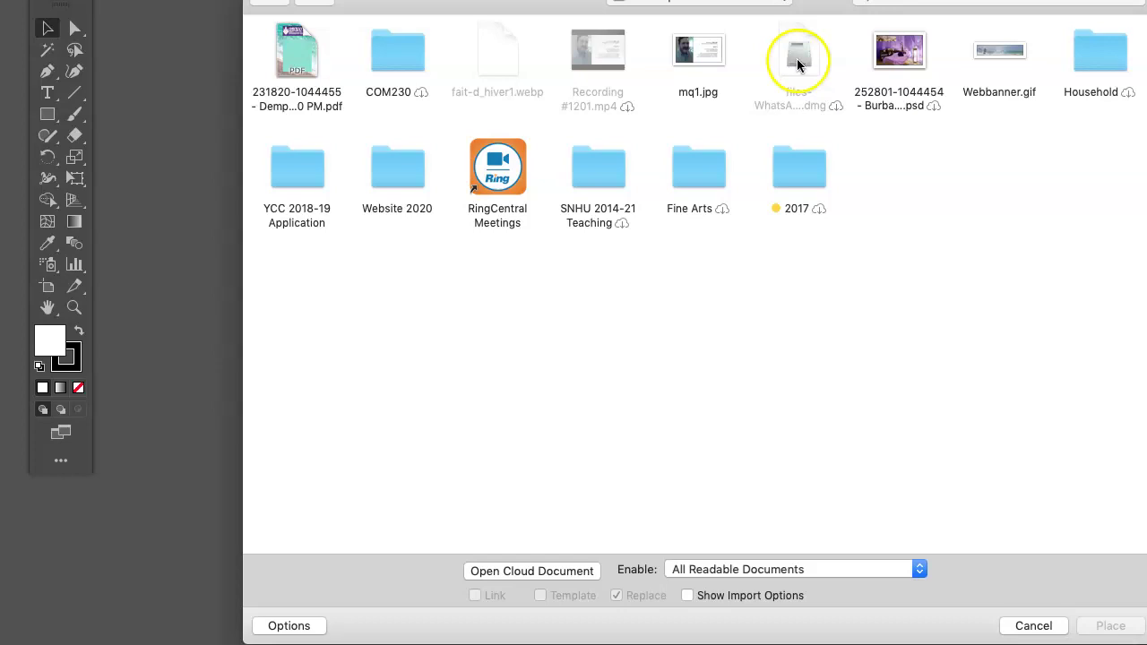
click(903, 59)
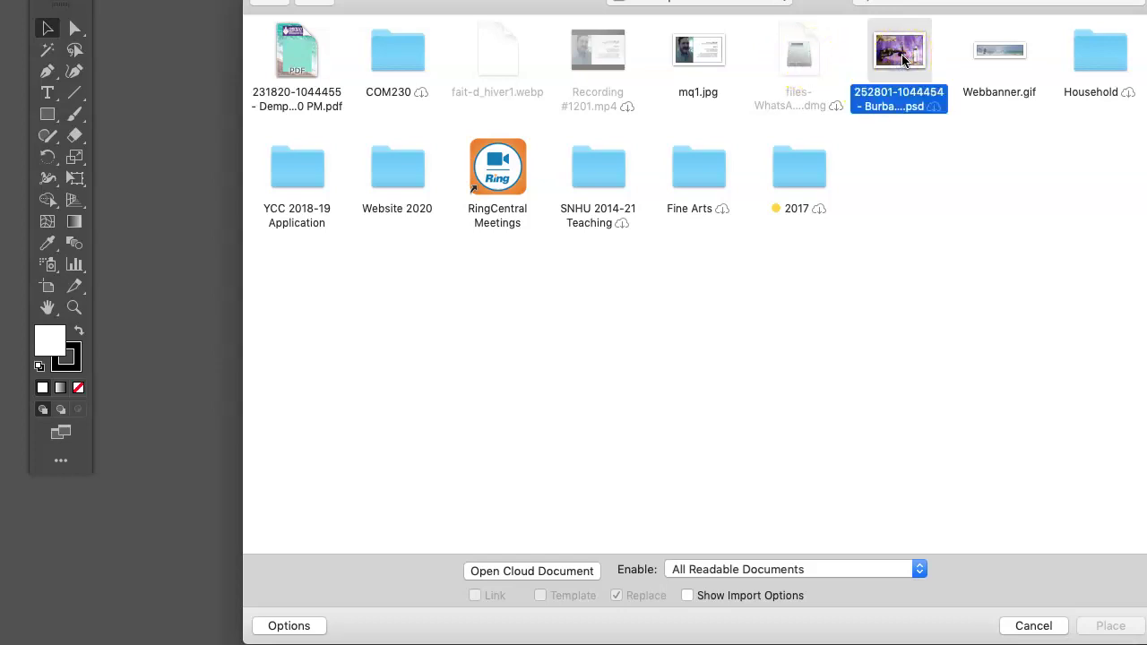
click(782, 299)
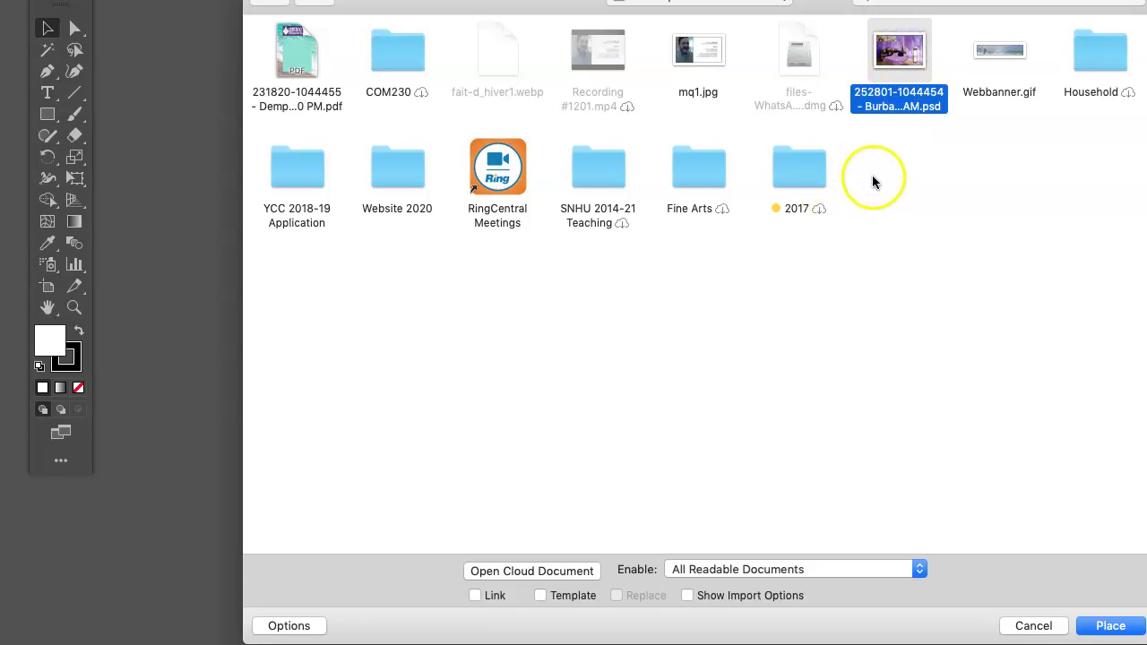
click(477, 598)
click(477, 599)
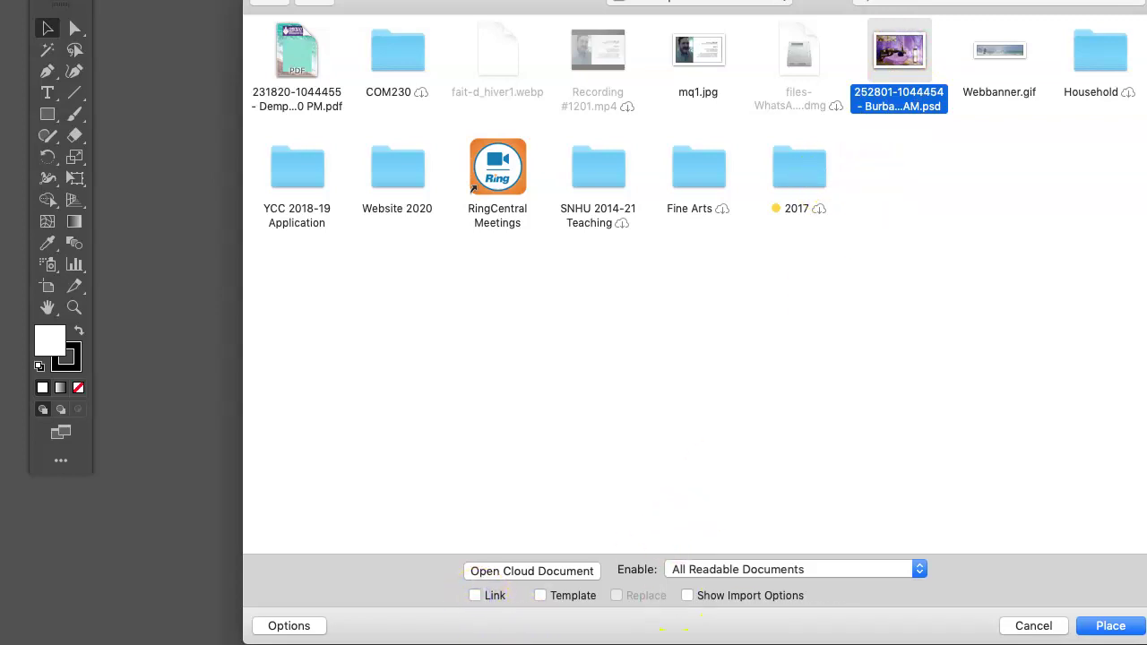
Place the spa photo on the artboard and move it down to the page's lower left
click(1107, 627)
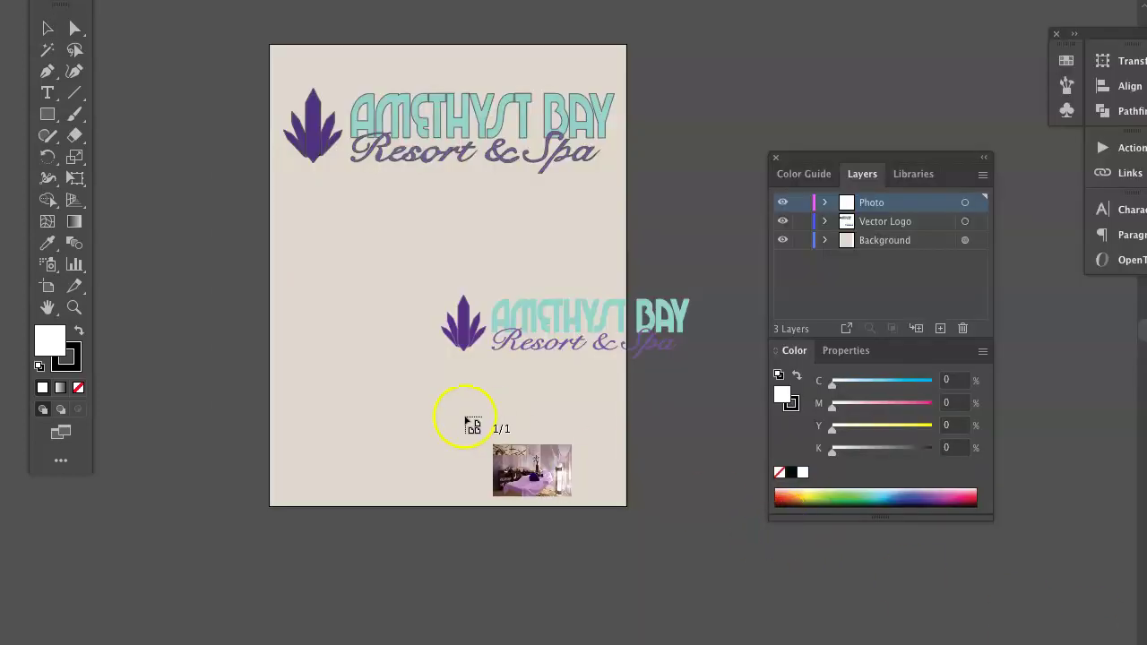
click(317, 328)
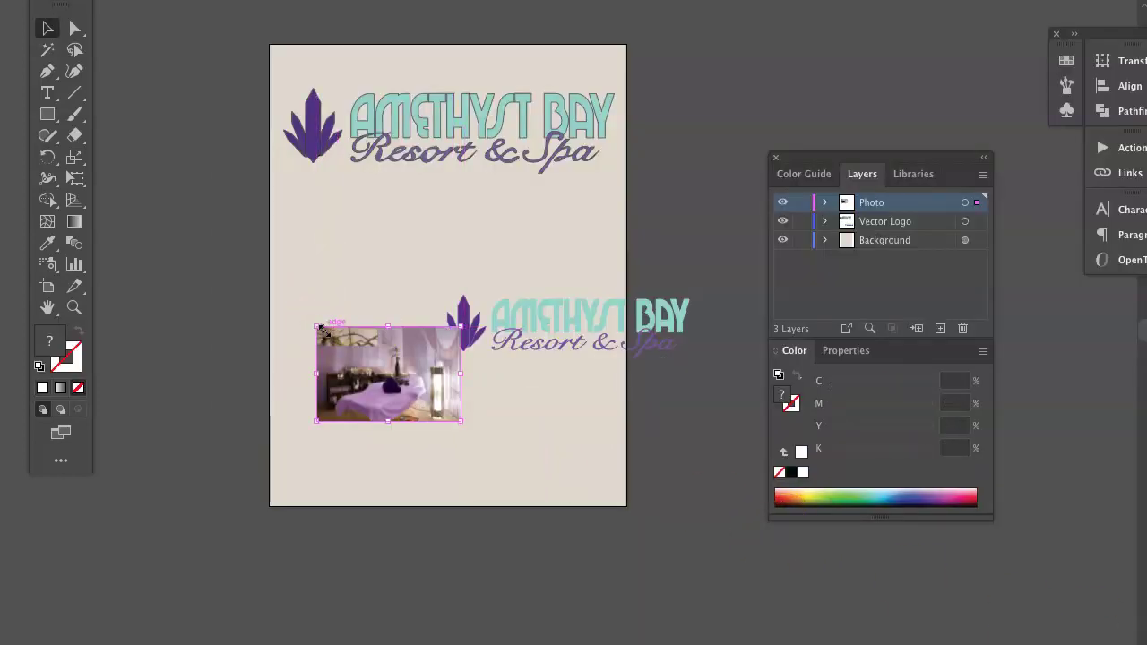
drag(402, 361, 392, 431)
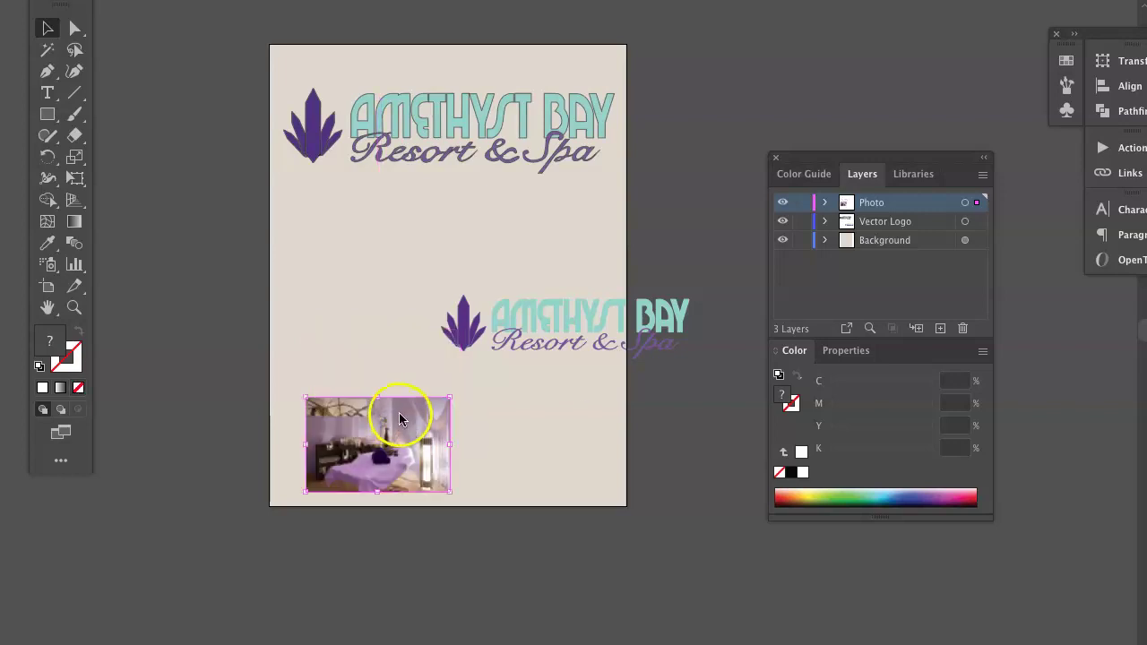
click(439, 375)
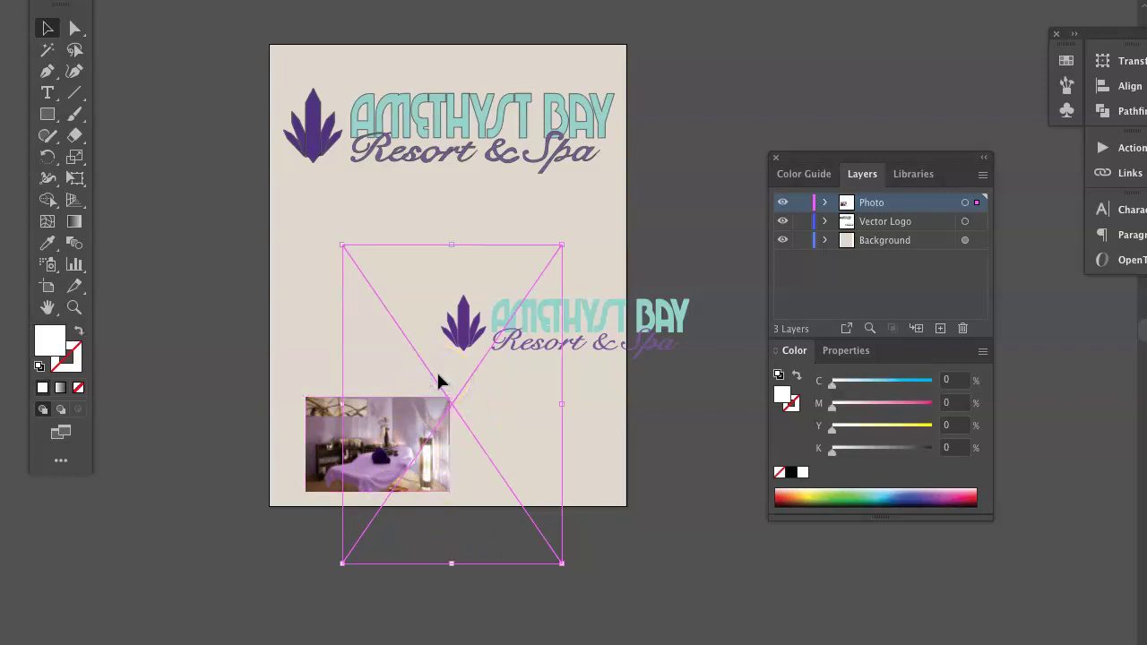
click(336, 457)
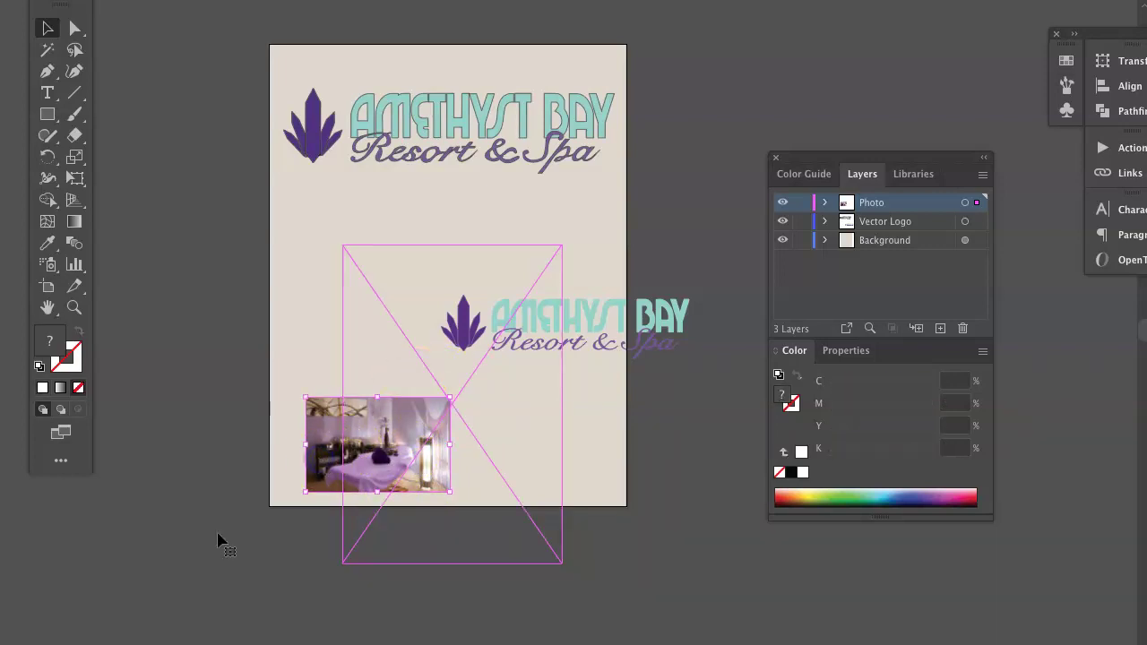